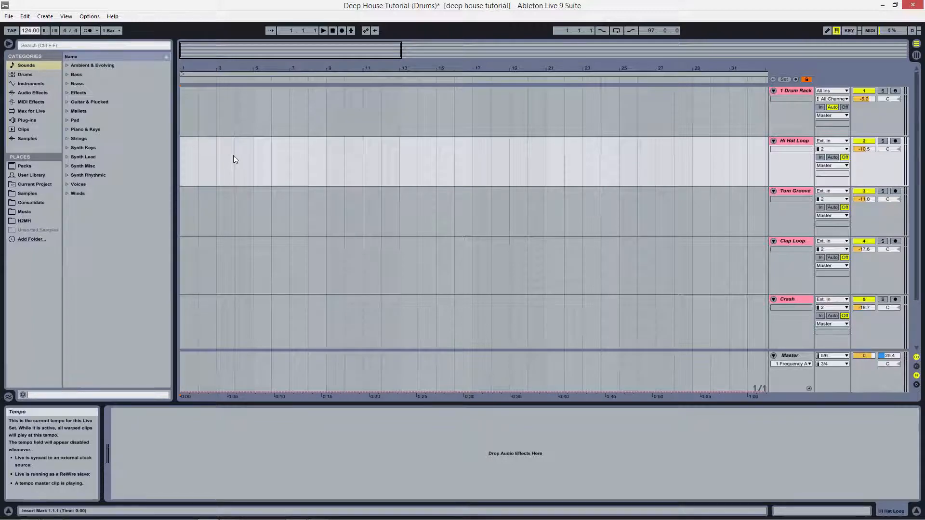
Add the Deep House tutorial's Assets folder to the browser's places and expand its Samples folder
click(190, 166)
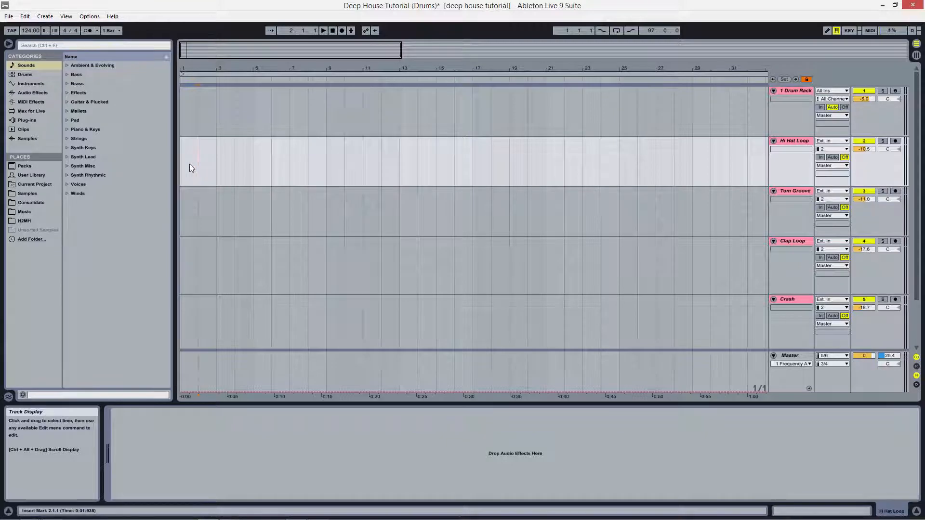
click(27, 242)
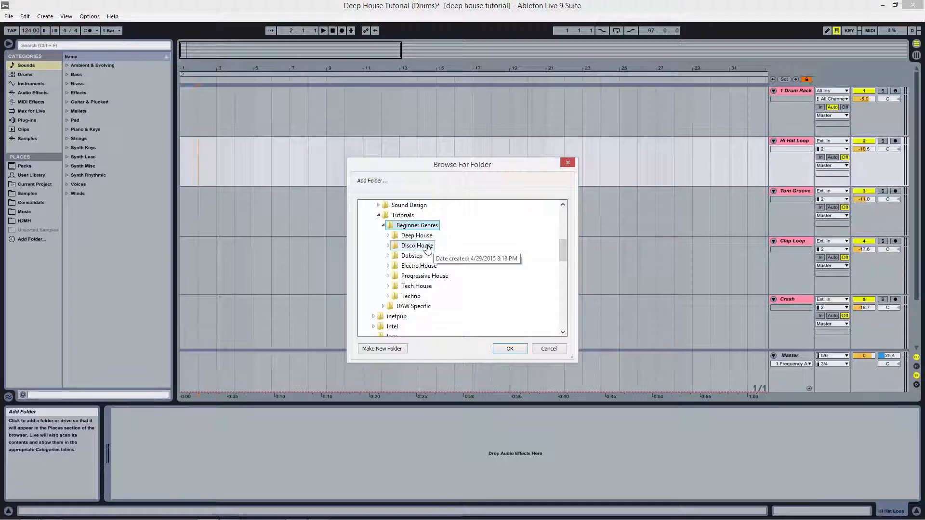
double_click(417, 235)
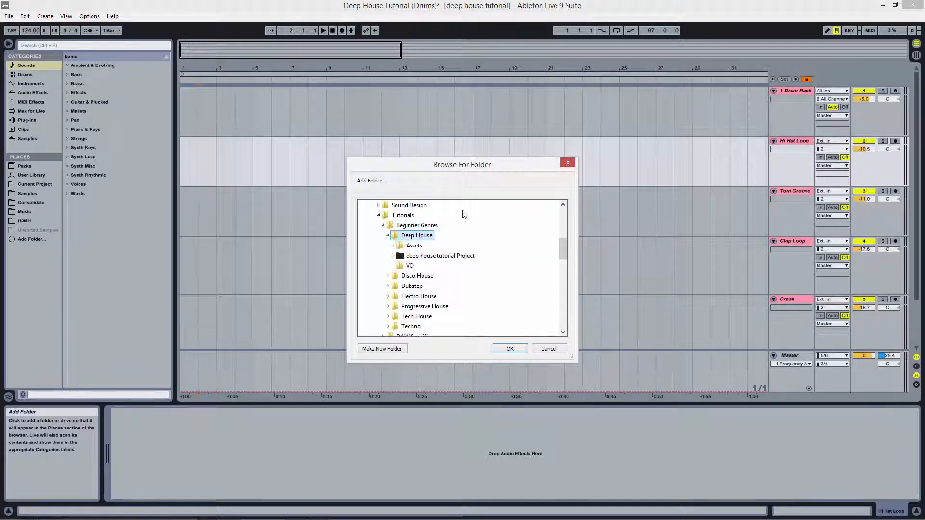
double_click(414, 246)
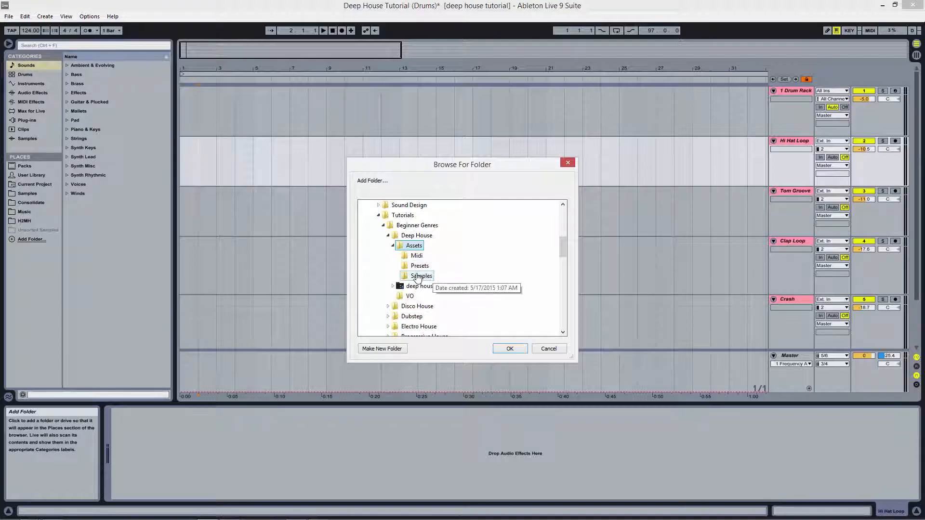
click(510, 348)
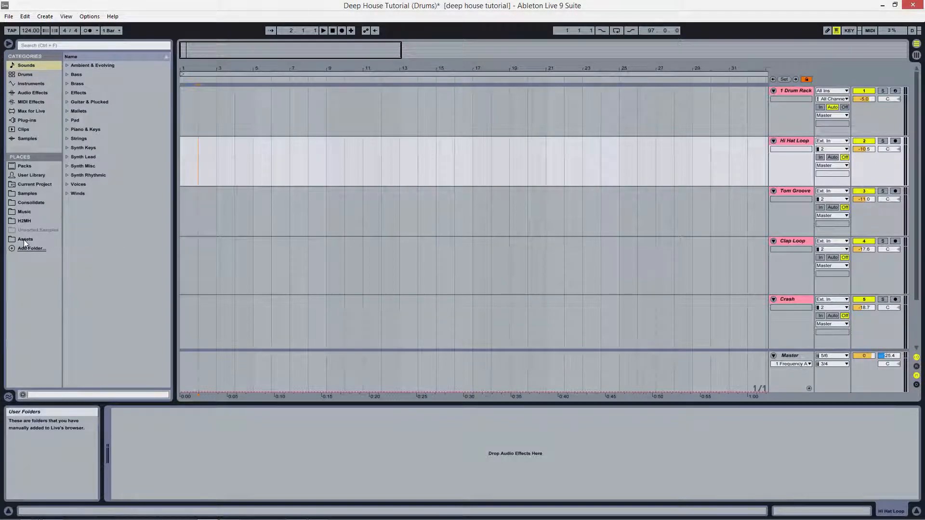
click(24, 239)
click(66, 84)
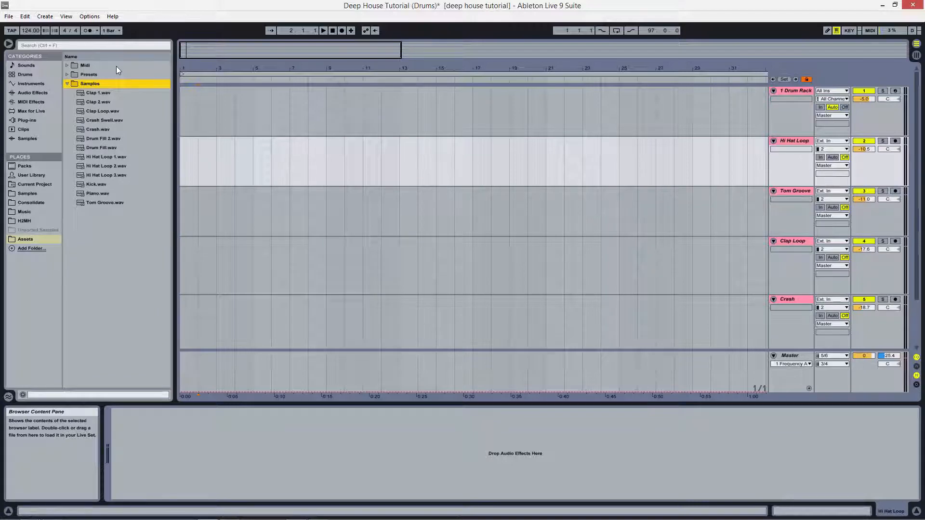
Insert a MIDI track below the Hi Hat Loop track, make it slightly taller and load an empty Drum Rack onto it
click(183, 172)
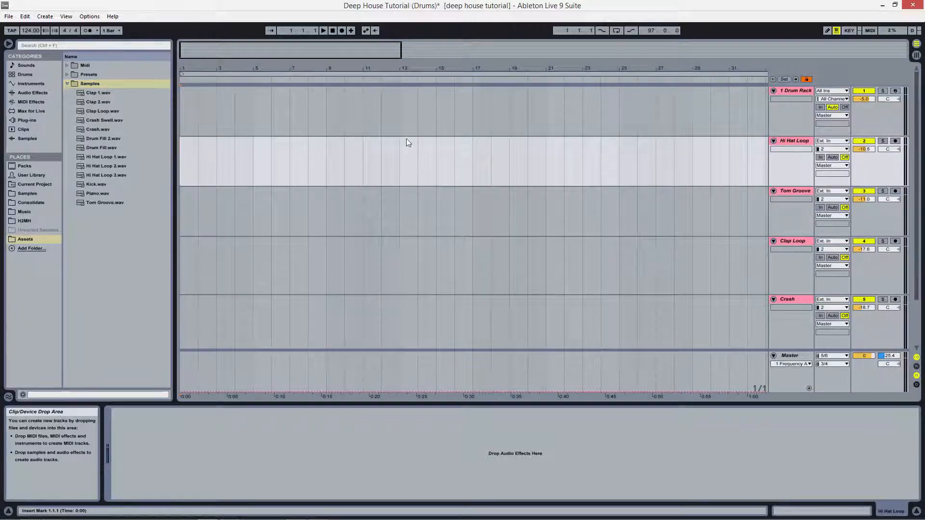
right_click(790, 145)
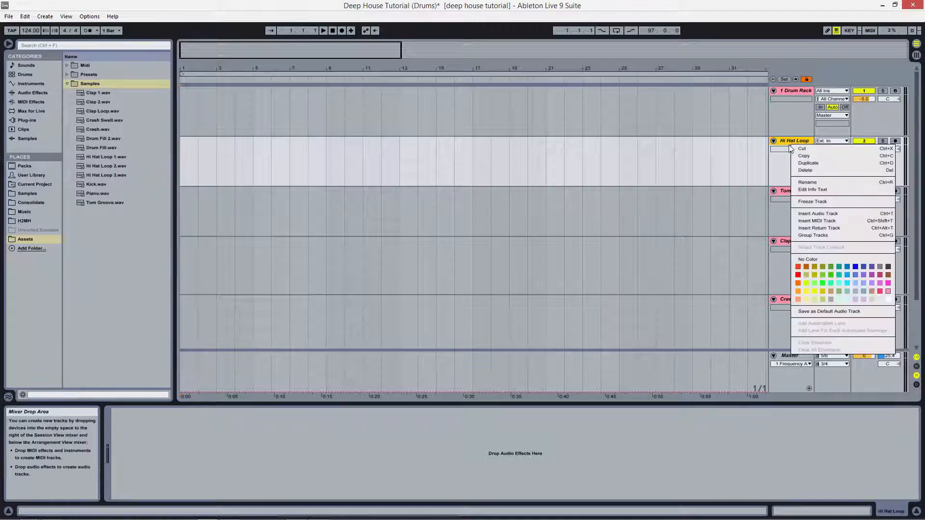
click(821, 222)
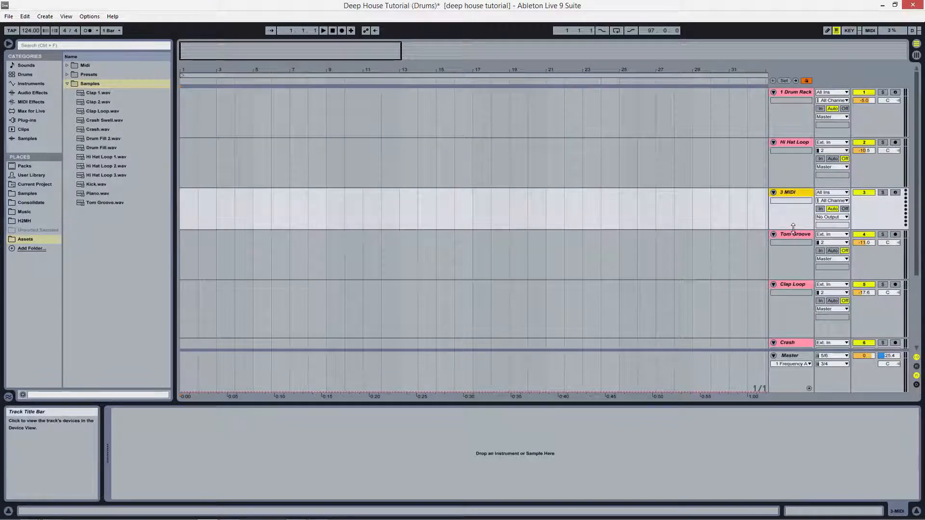
drag(792, 228, 793, 236)
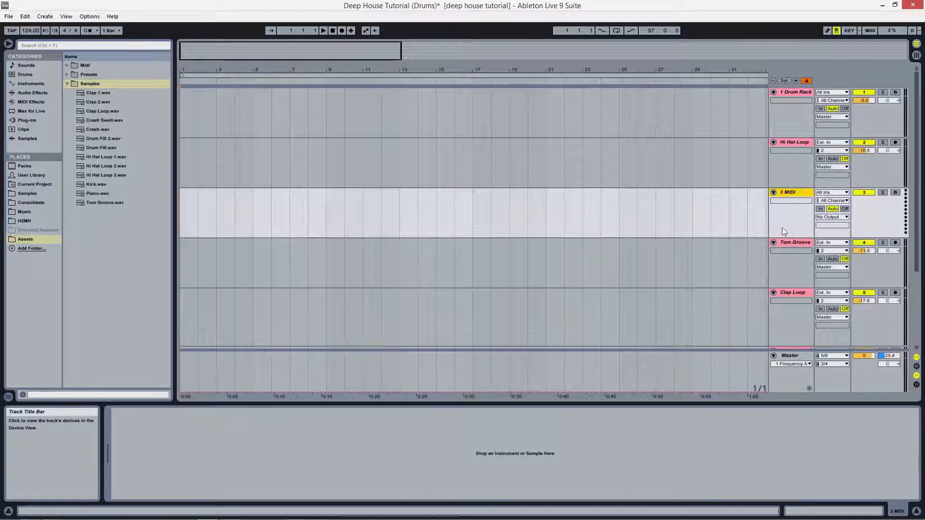
click(26, 85)
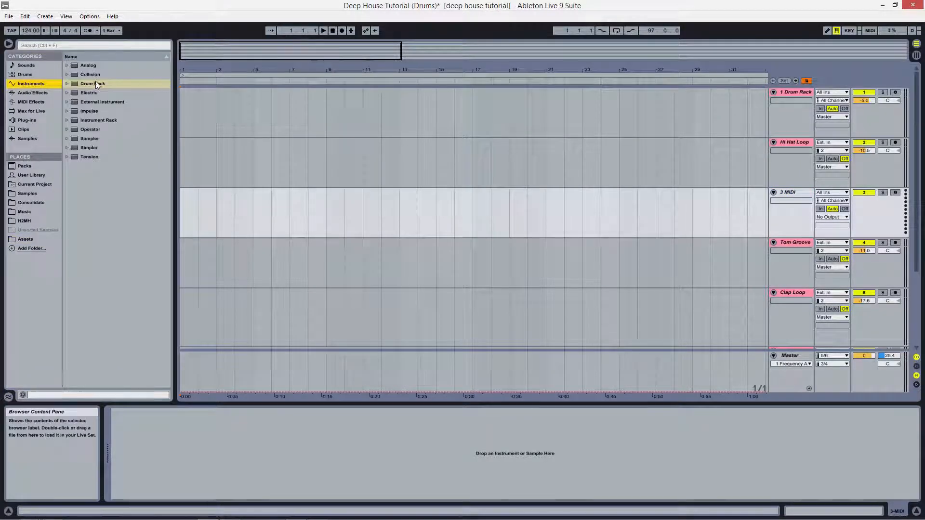
drag(88, 85, 248, 219)
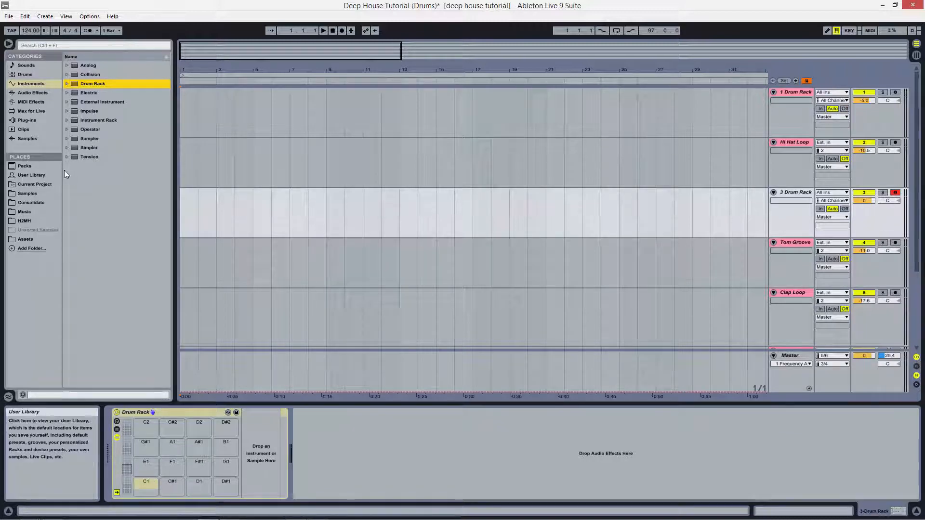
Load Kick.wav, Clap 1.wav and Clap 2.wav from the Assets samples onto the Drum Rack pads C1, C#1 and D1
click(26, 241)
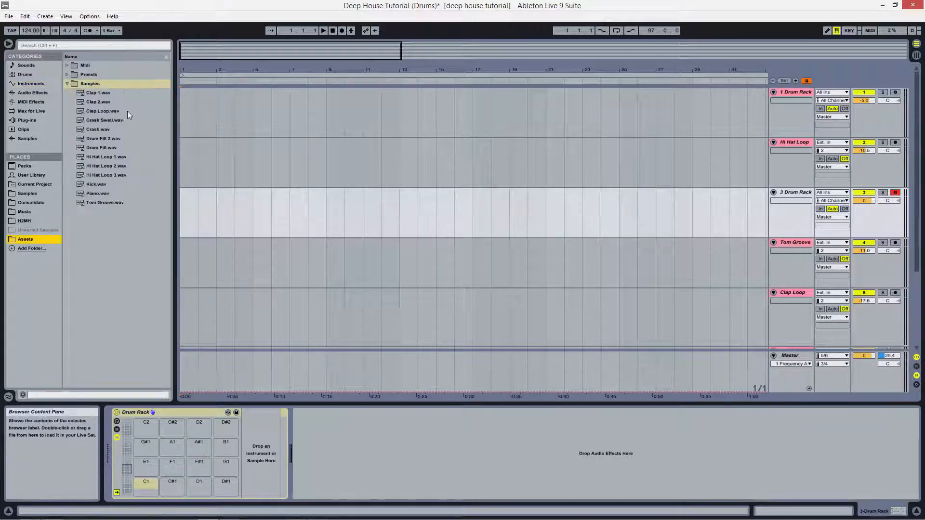
drag(91, 186, 146, 483)
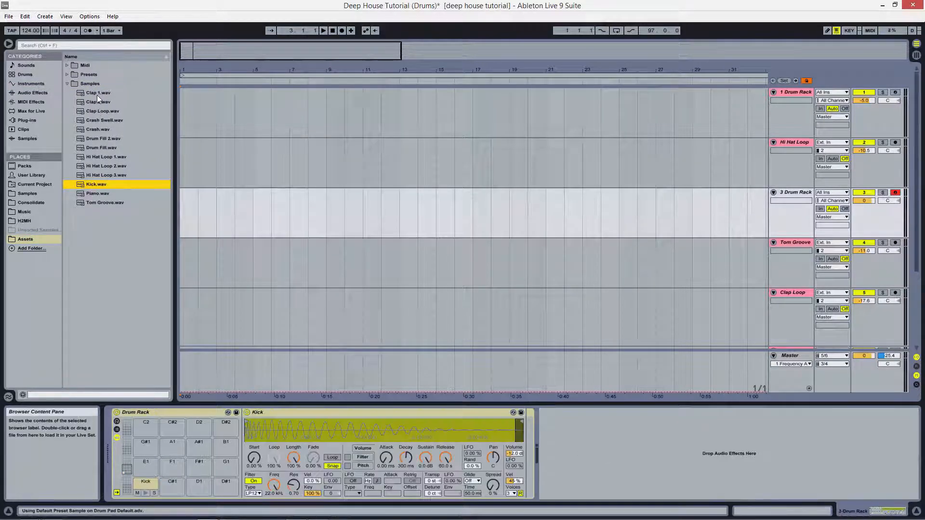
drag(95, 94, 199, 447)
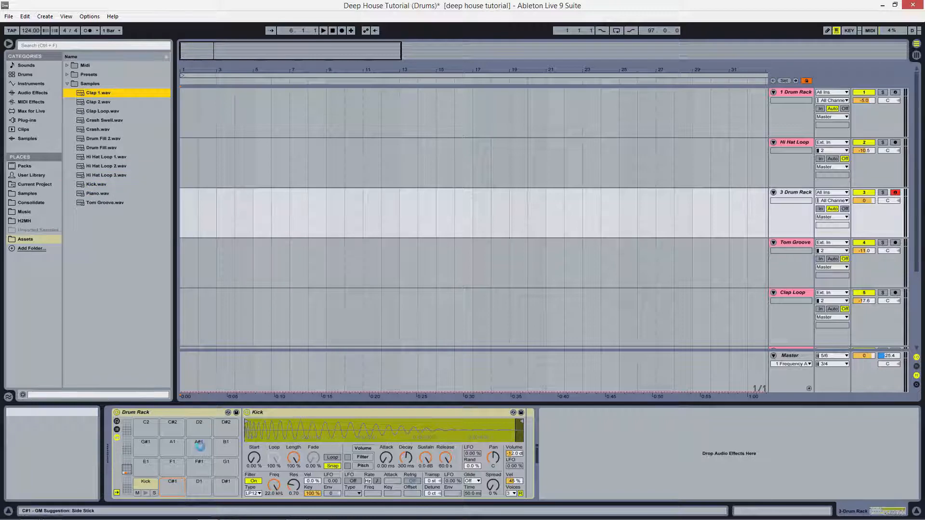
drag(97, 103, 200, 482)
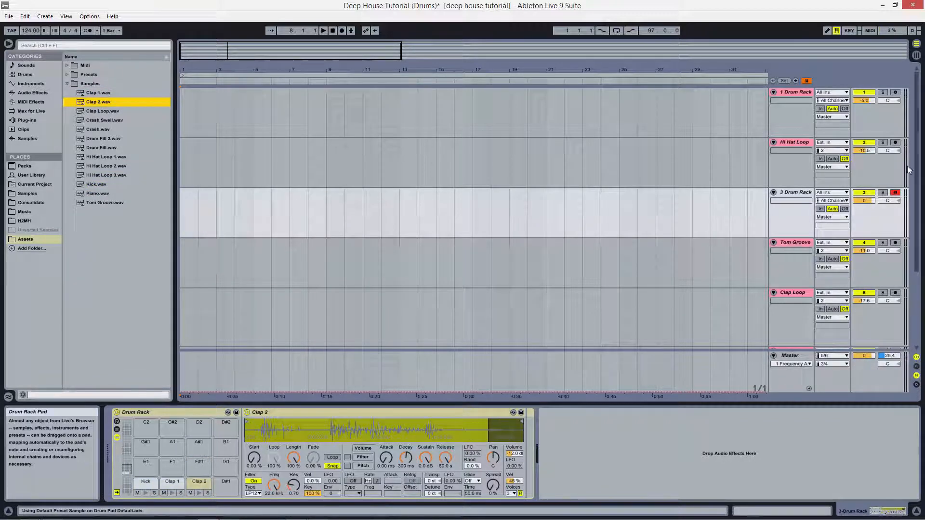
Lower the new Drum Rack track's volume to -11.4 dB and audition the Kick, Clap 1 and Clap 2 pads
drag(864, 200, 864, 229)
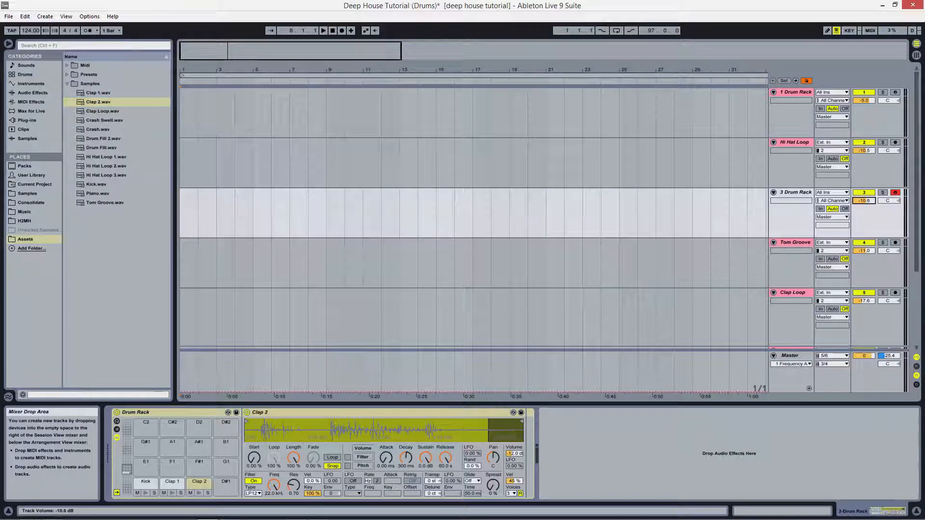
click(143, 488)
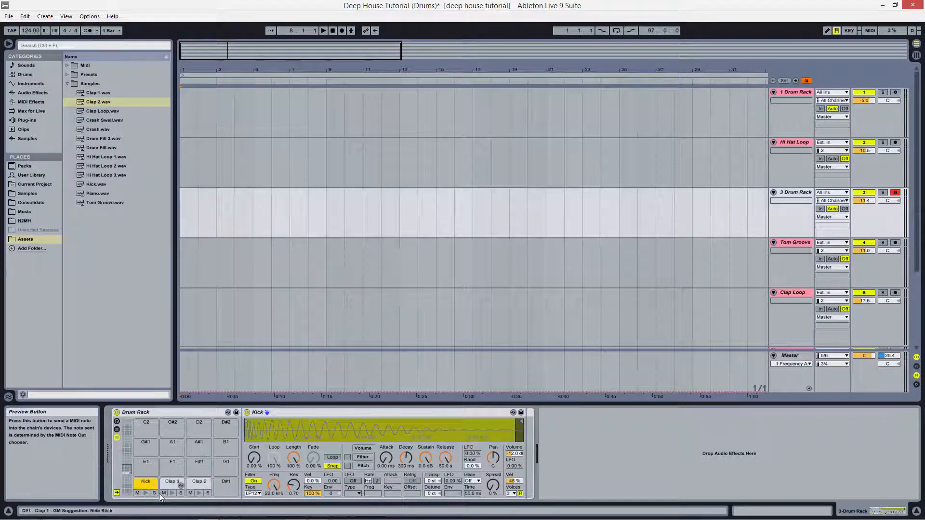
click(143, 493)
click(172, 494)
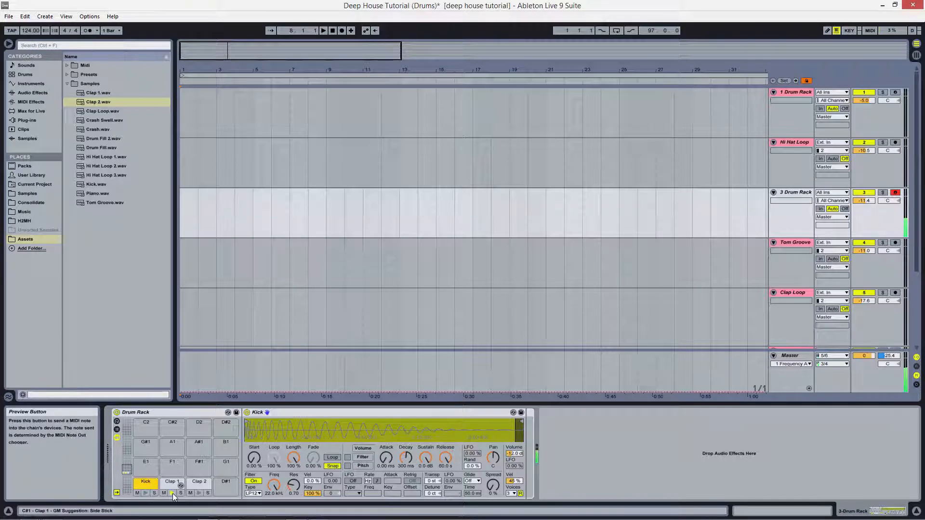
click(198, 493)
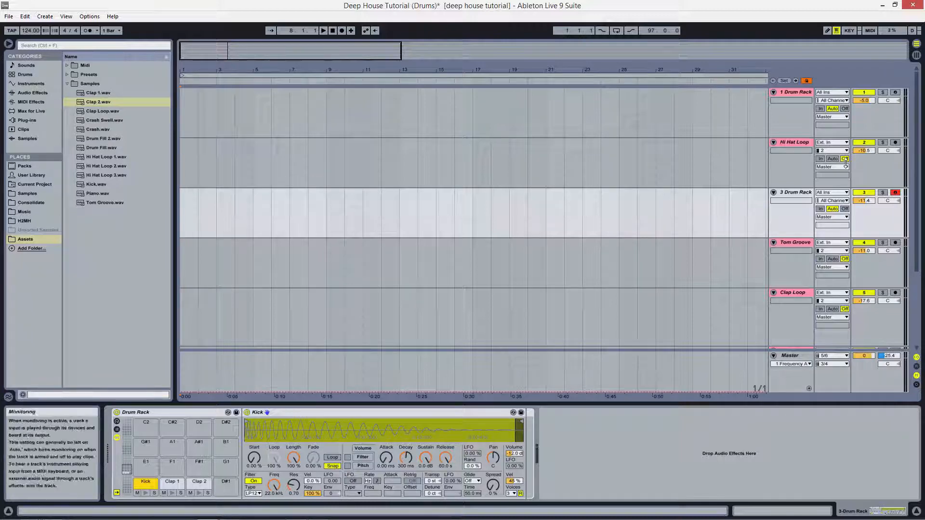
Delete the newly built 3 Drum Rack track
click(793, 192)
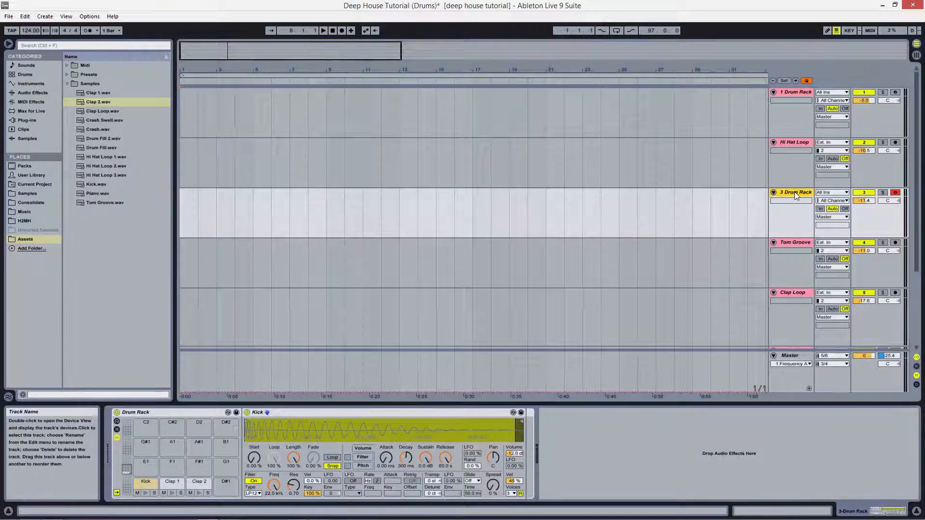
key(Delete)
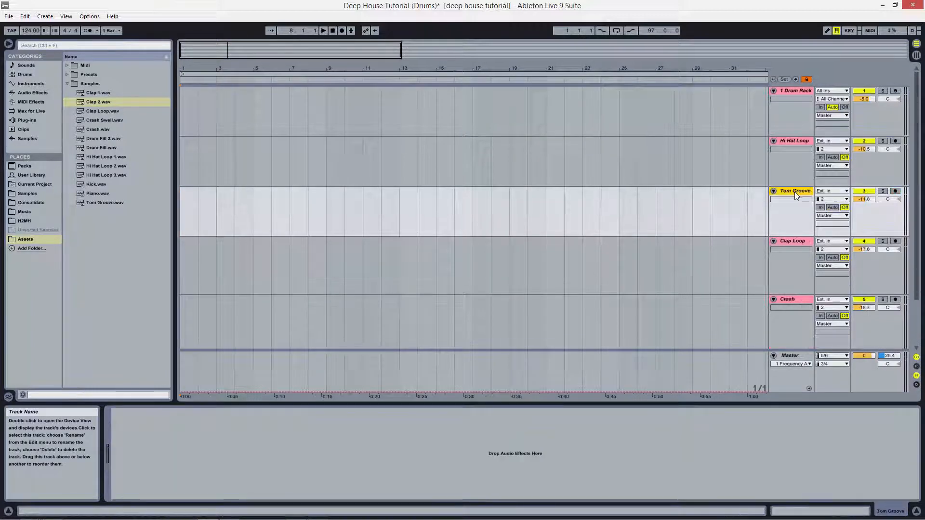
Insert an empty one-bar MIDI clip at bar 1 of the 1 Drum Rack track
click(797, 91)
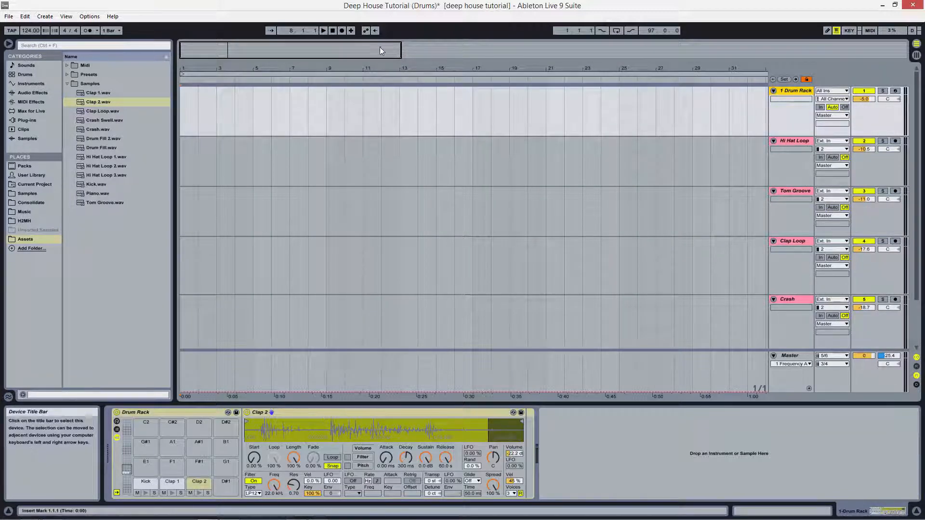
drag(182, 117, 248, 124)
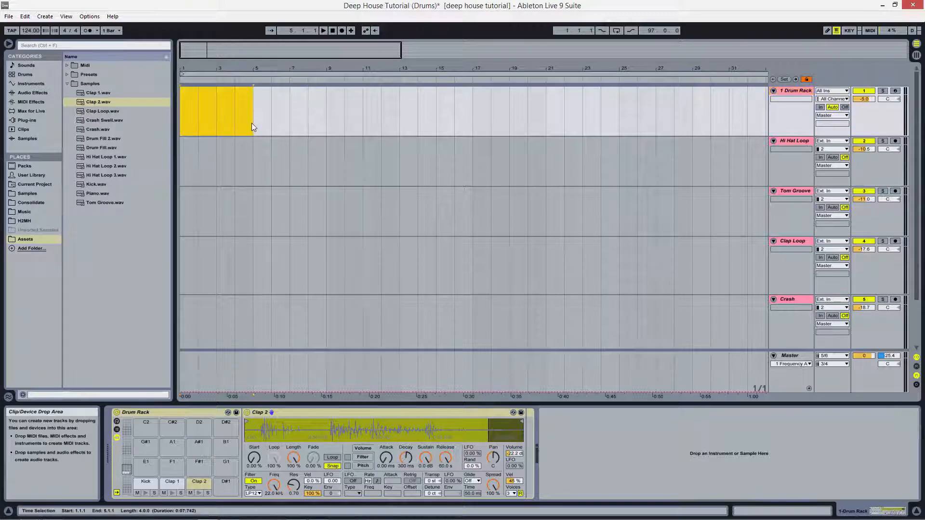
drag(189, 67, 233, 123)
click(190, 116)
right_click(217, 108)
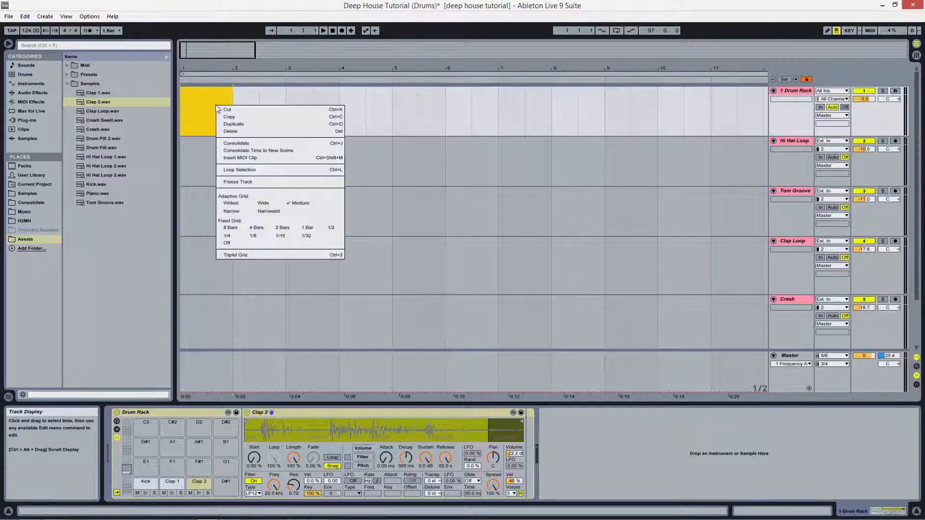
click(233, 157)
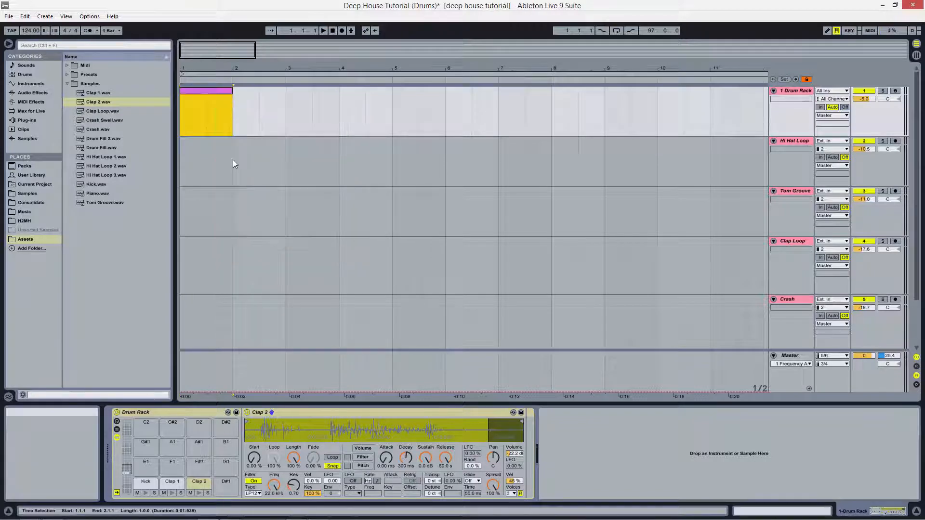
Add Kick notes on all four beats of the new clip in an enlarged note editor and play the pattern back
double_click(209, 91)
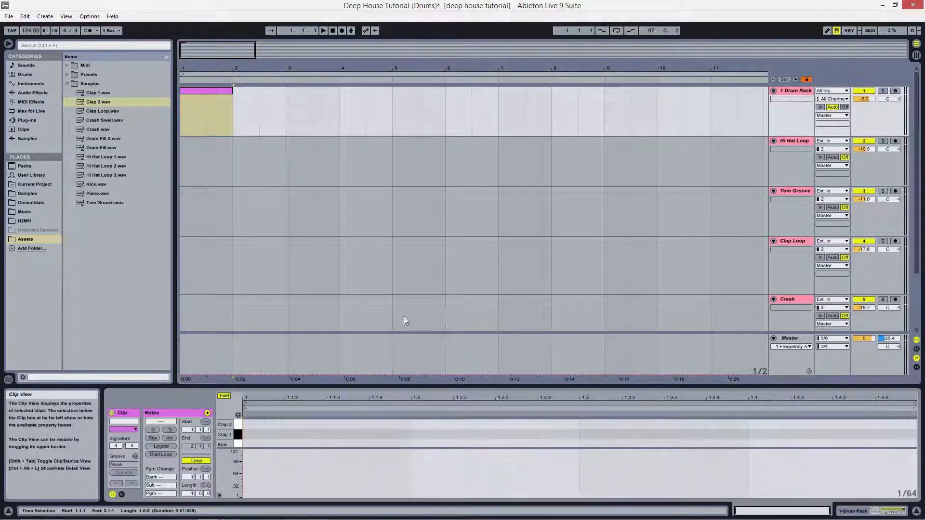
drag(374, 385, 373, 316)
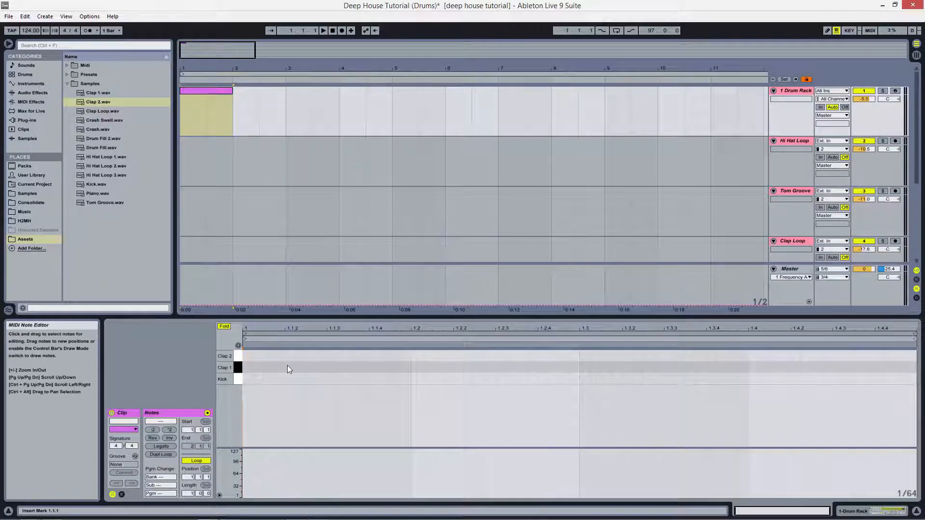
double_click(247, 380)
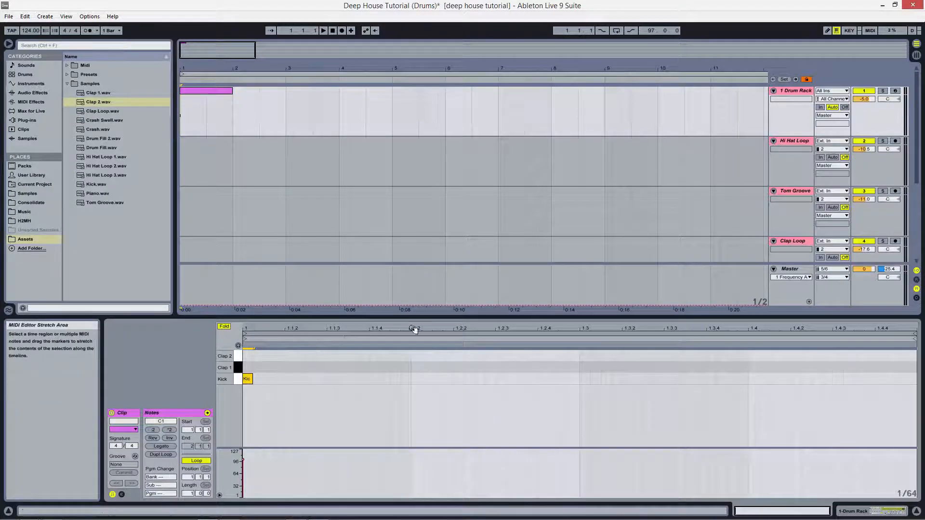
double_click(414, 379)
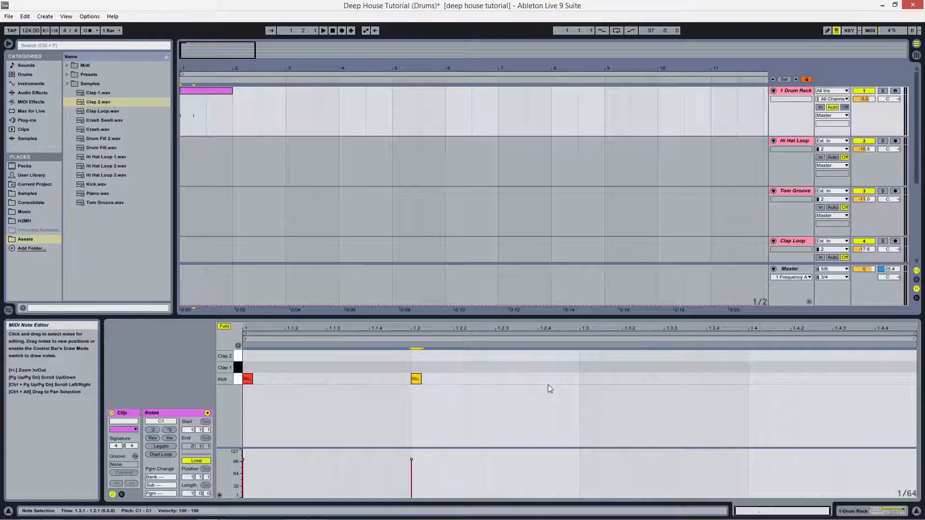
double_click(584, 381)
double_click(752, 379)
key(space)
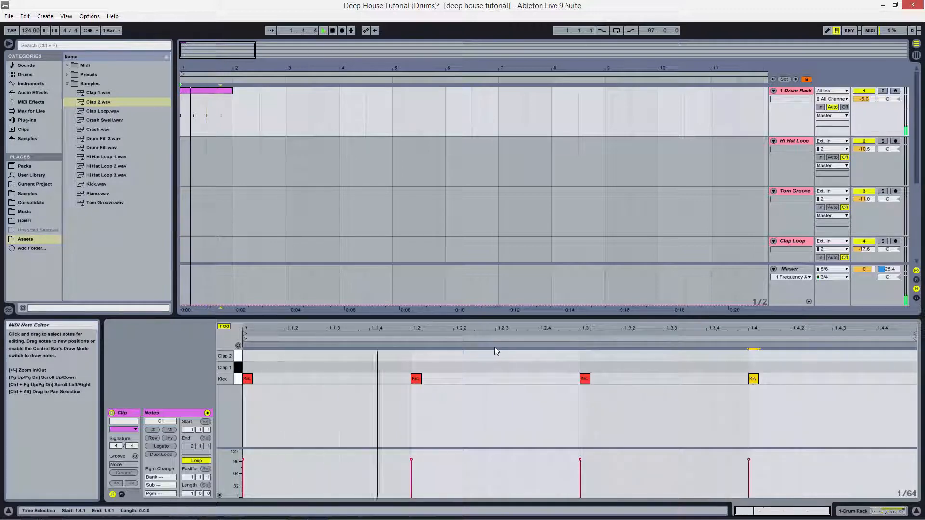
key(space)
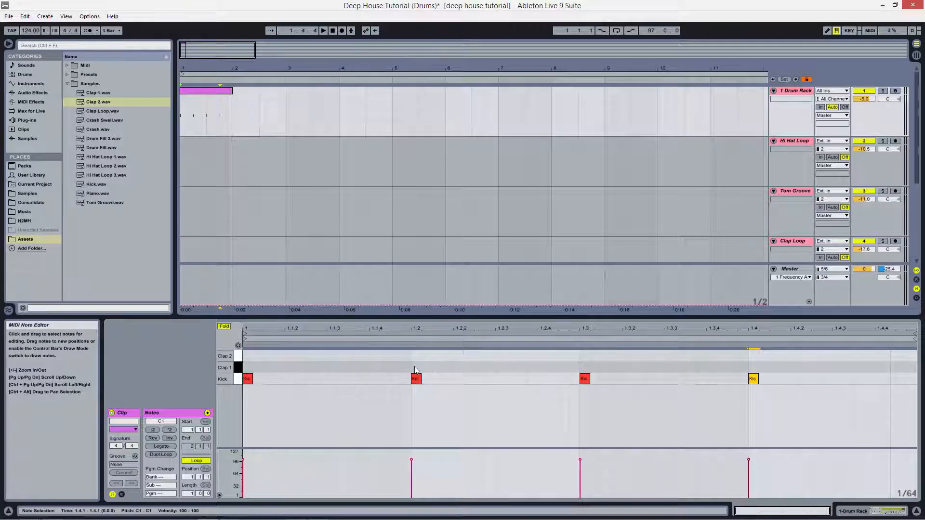
Layer Clap 1 and Clap 2 notes over the kicks on beats 1.2 and 1.4 of the clip
double_click(415, 368)
double_click(753, 369)
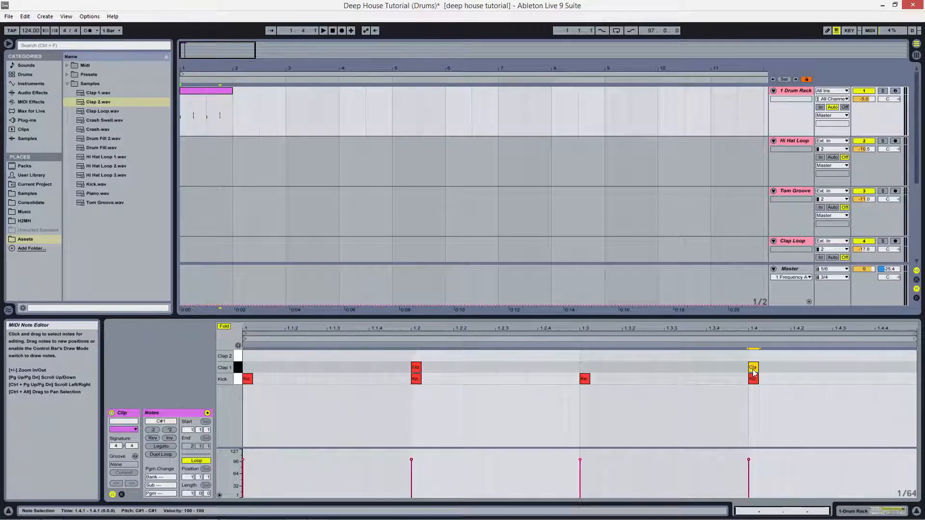
double_click(413, 357)
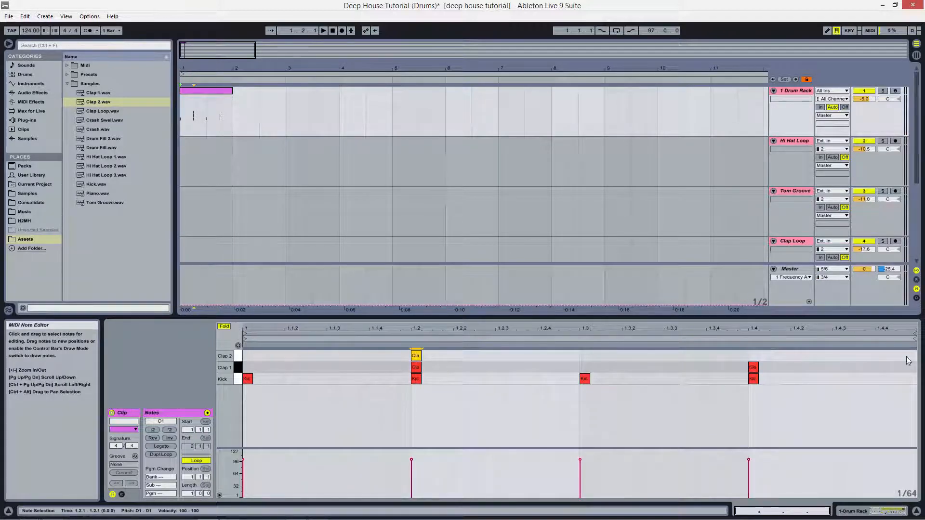
double_click(752, 358)
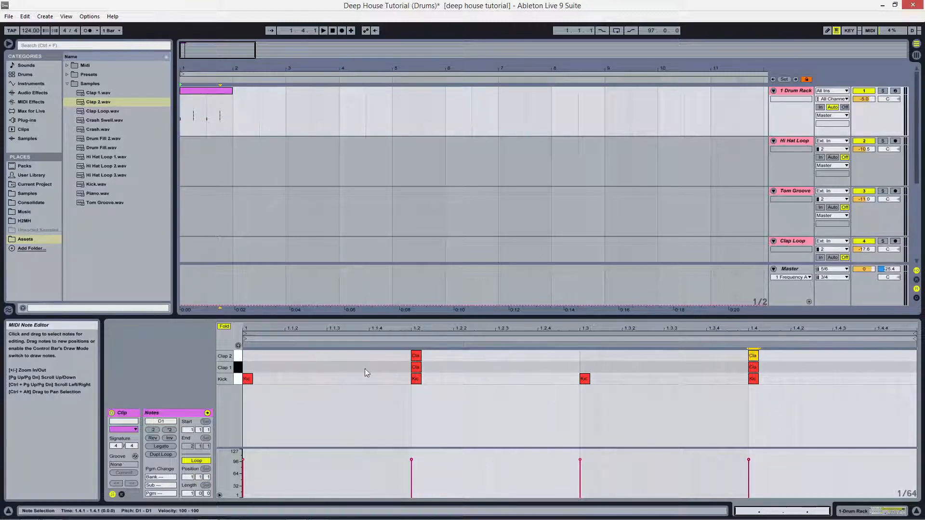
Play back the kick and clap pattern and inspect the Clap 1 sample's volume in the Drum Rack
key(space)
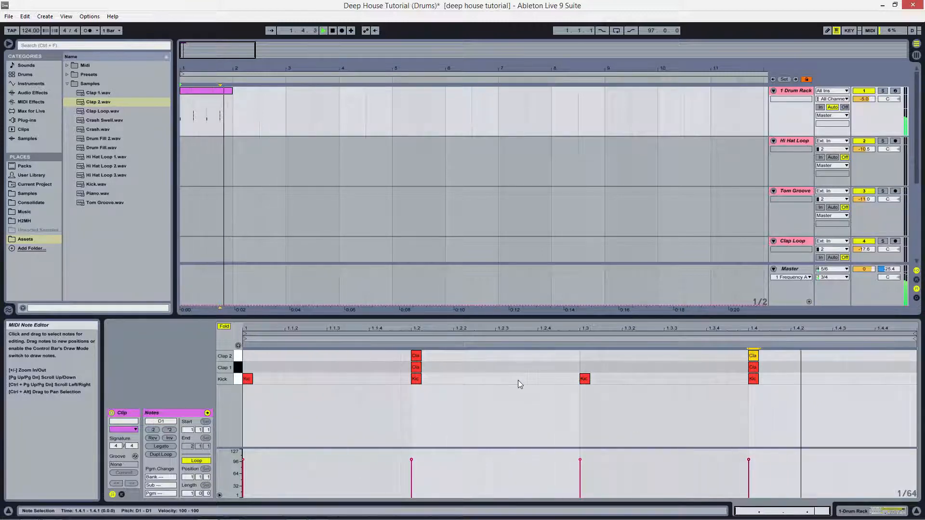
key(space)
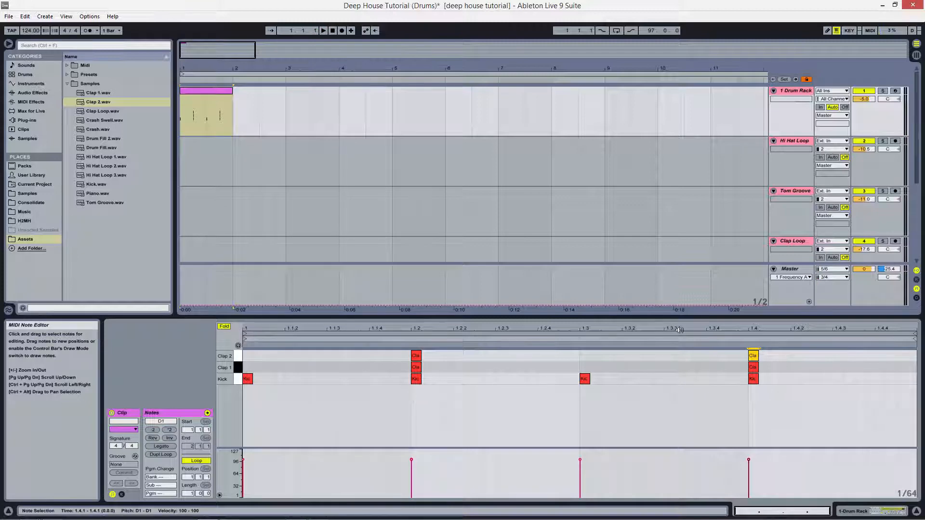
click(801, 90)
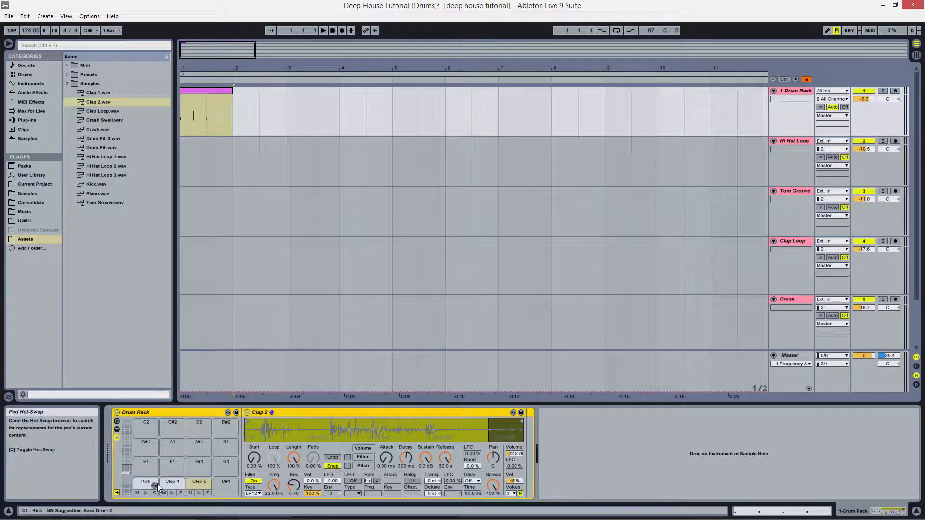
click(171, 483)
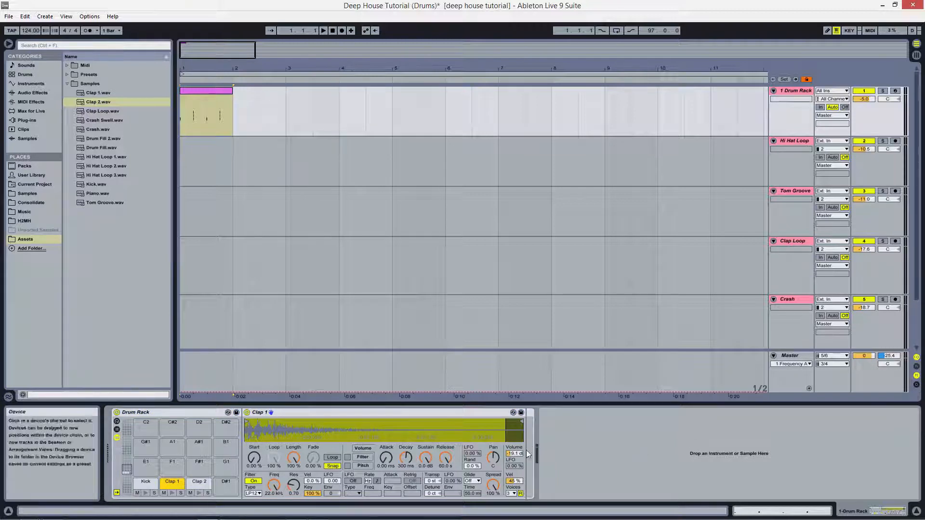
click(514, 455)
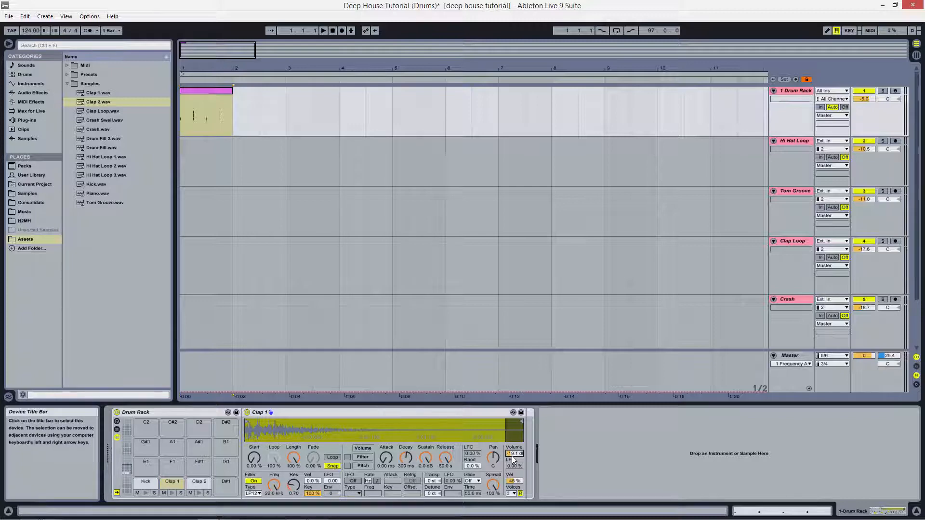
key(space)
drag(512, 456, 512, 457)
key(space)
key(space)
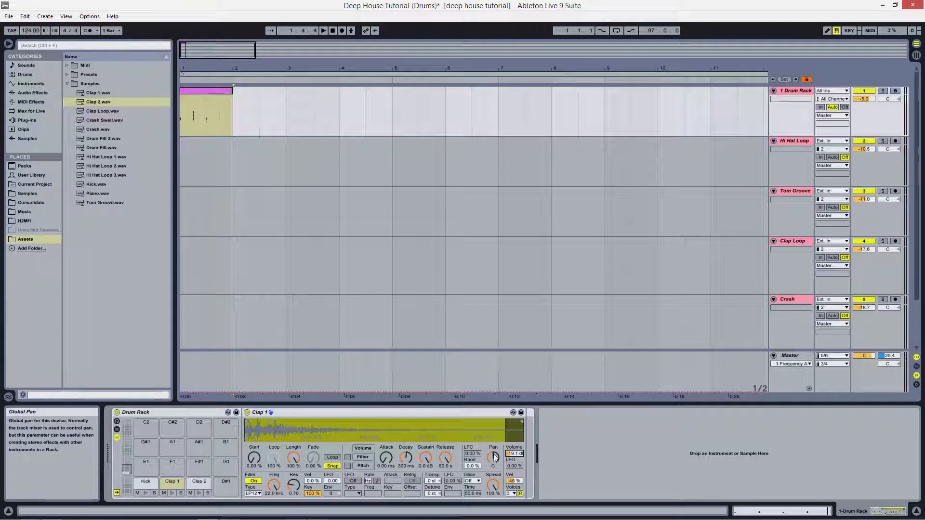
Place Hi Hat Loop 2.wav at bar 1 of the Hi Hat Loop track and play it with the drum pattern
click(799, 140)
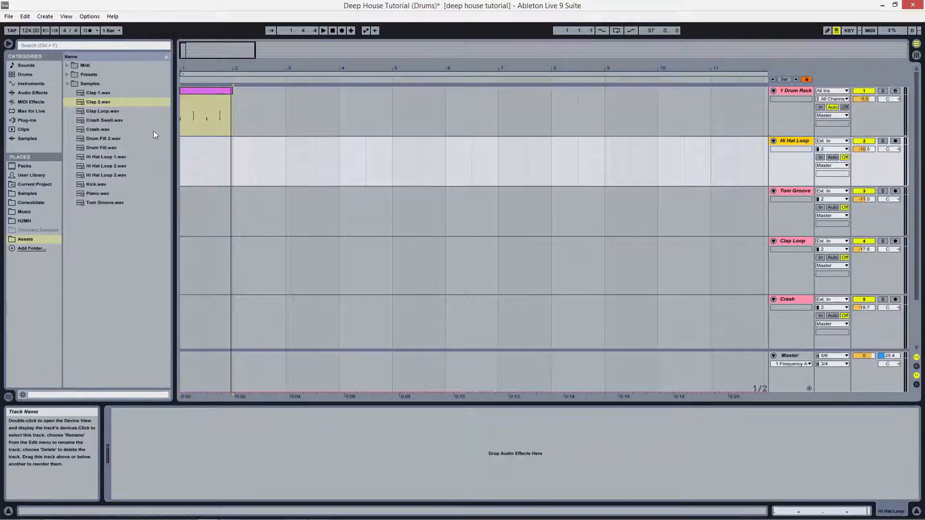
click(101, 157)
drag(117, 164, 192, 164)
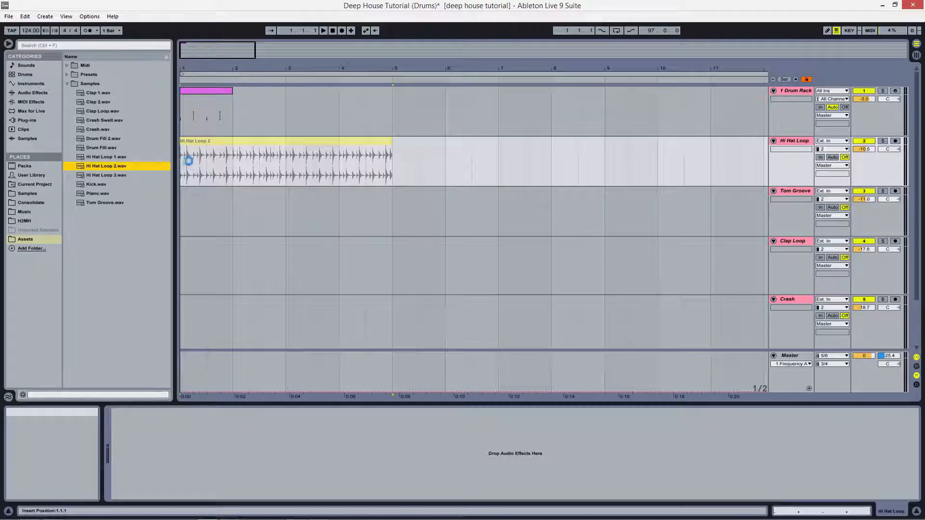
click(180, 181)
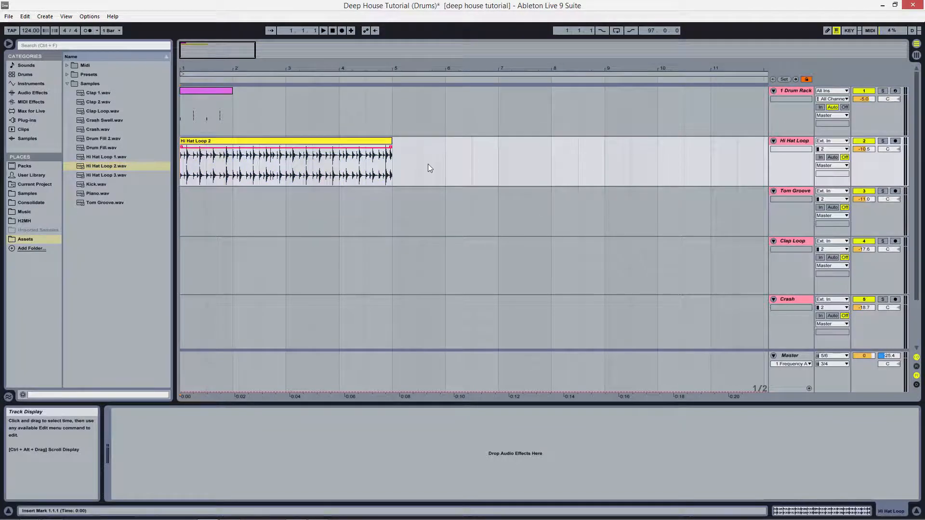
key(space)
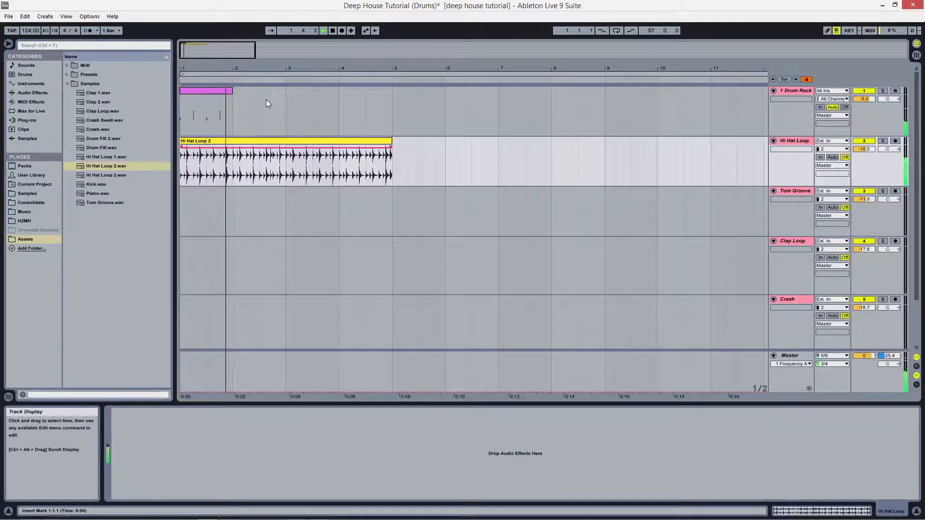
key(space)
Extend the kick and clap pattern on the 1 Drum Rack track to bar 17
drag(294, 66, 278, 68)
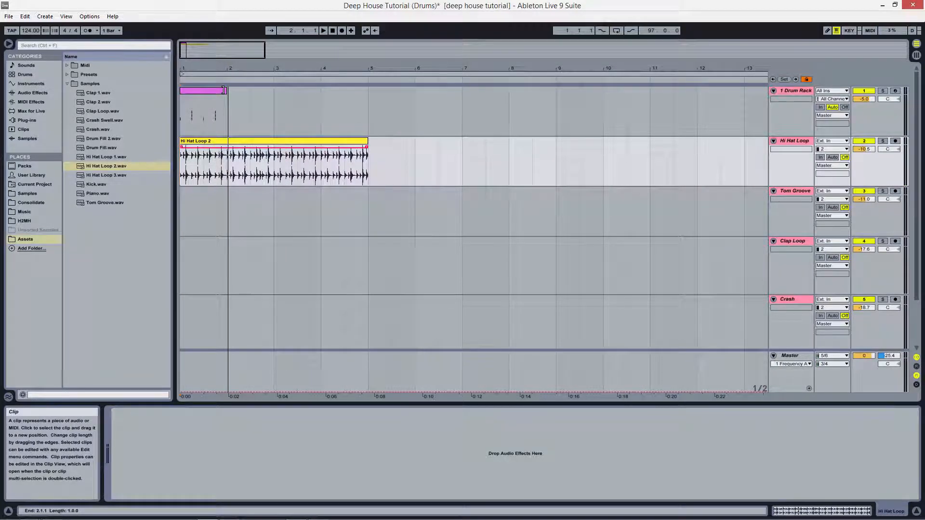
drag(223, 91, 518, 90)
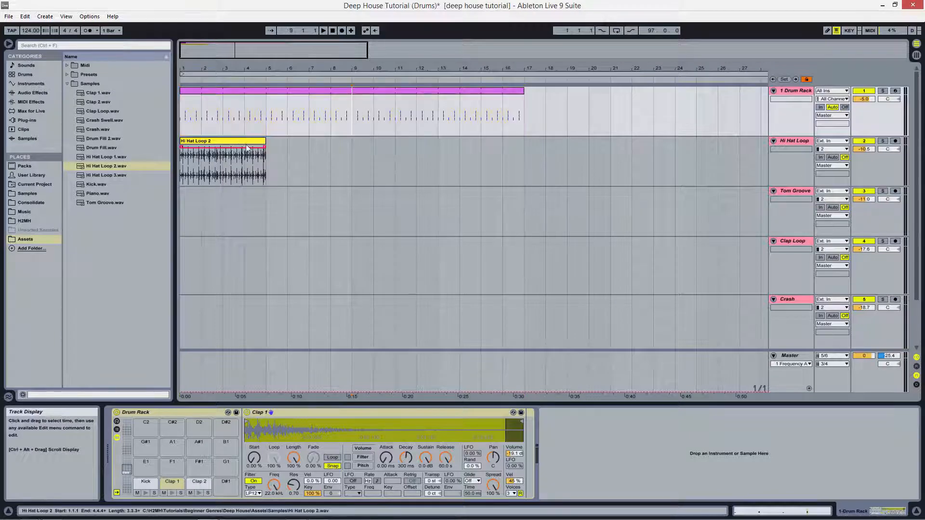
Enable Warp and Loop on the Hi Hat Loop 2 clip and extend it to match the 16-bar drum pattern
click(263, 141)
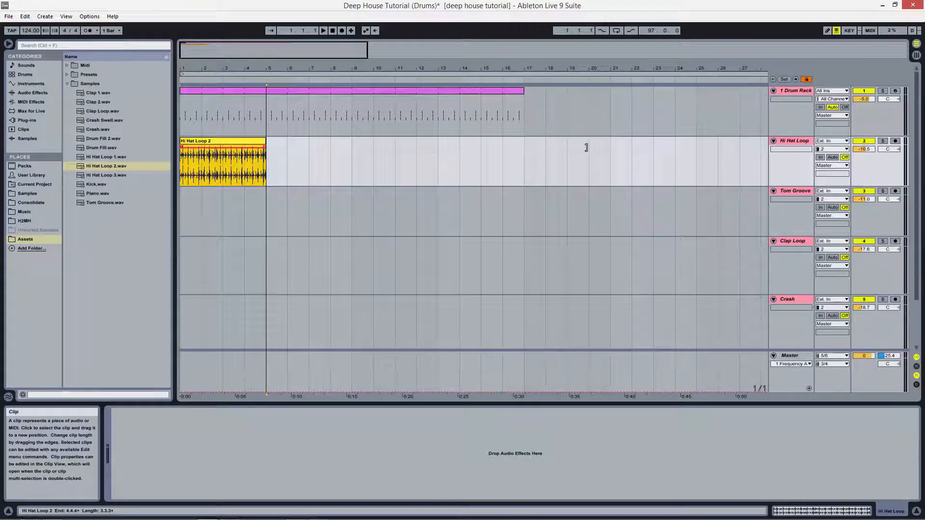
double_click(254, 149)
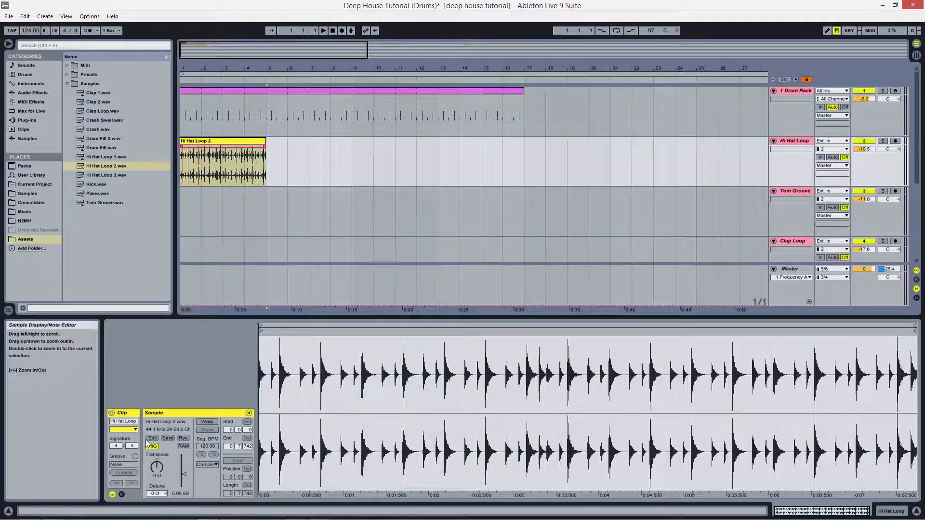
click(205, 423)
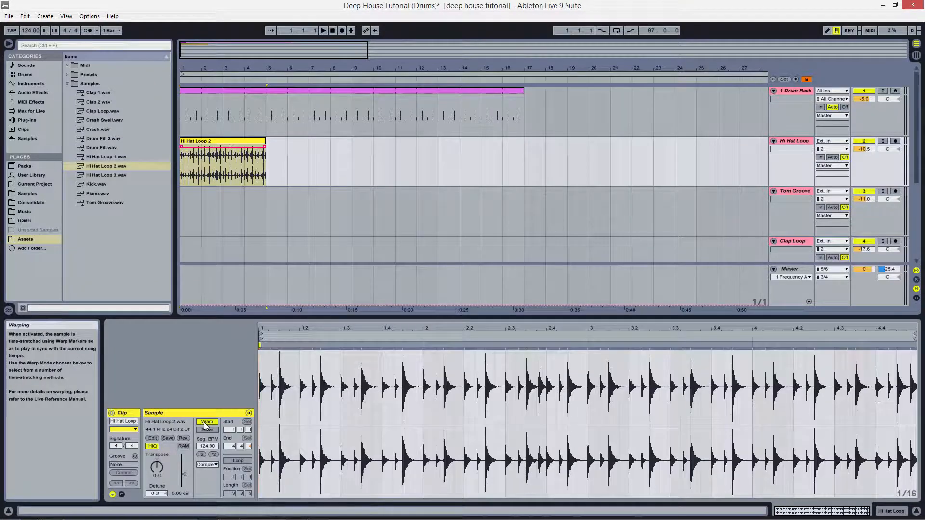
click(237, 461)
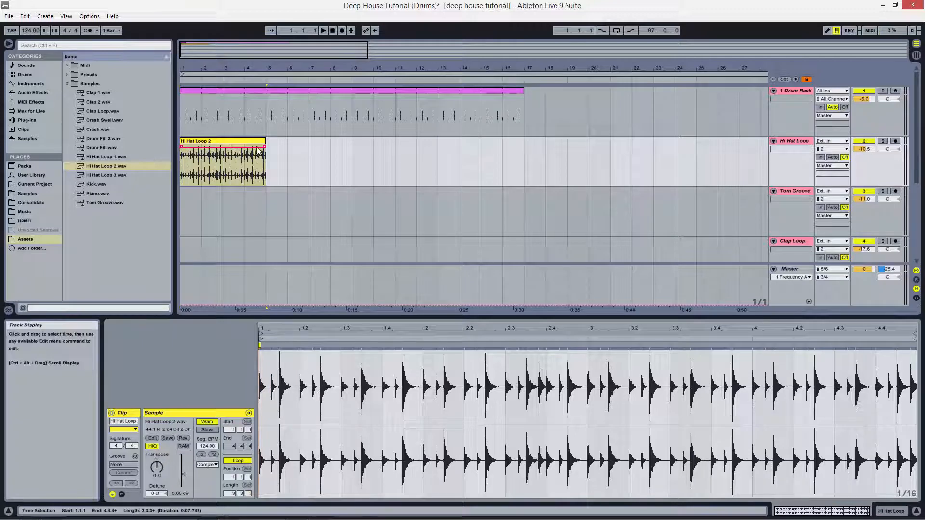
drag(262, 141, 520, 154)
key(space)
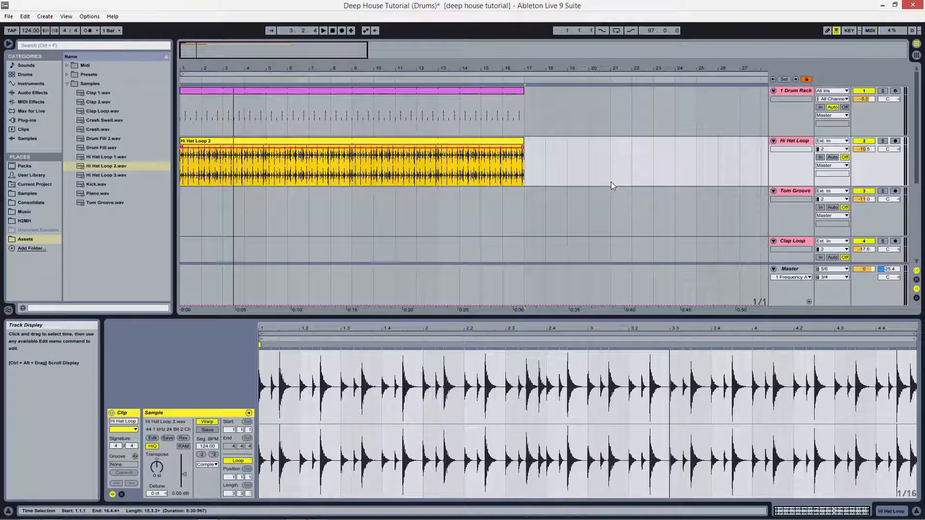
Place Tom Groove.wav at bar 1 of the Tom Groove track as a warped, looping clip extended to bar 17, and play it back
click(790, 190)
scroll(591, 222, down, 1)
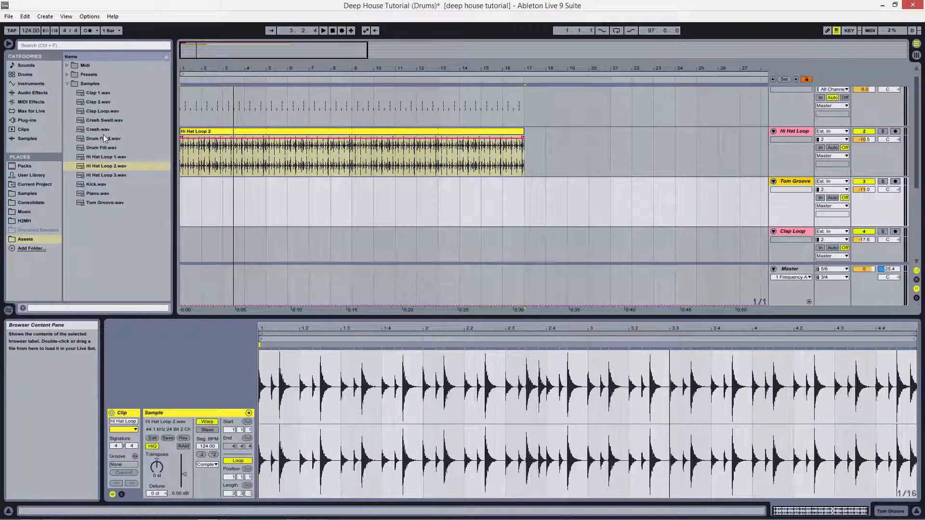
drag(94, 203, 191, 202)
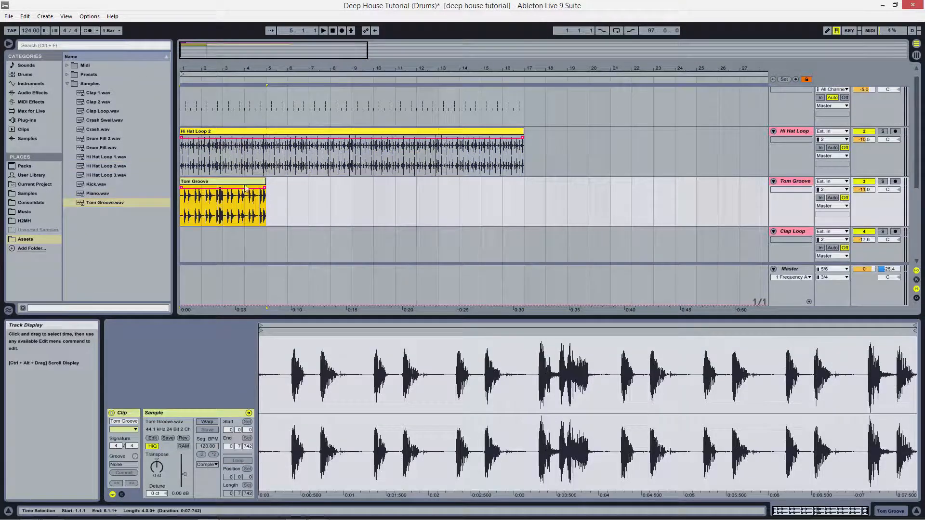
click(207, 422)
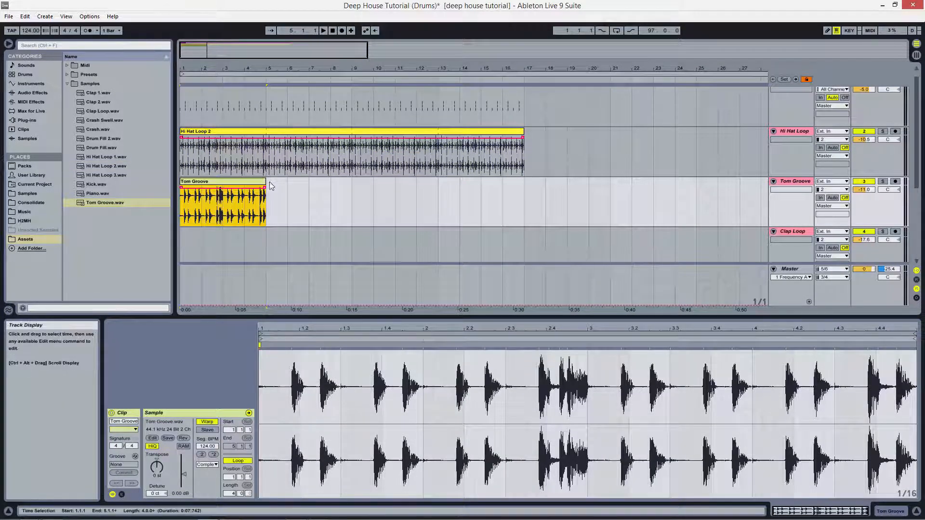
drag(263, 182, 522, 181)
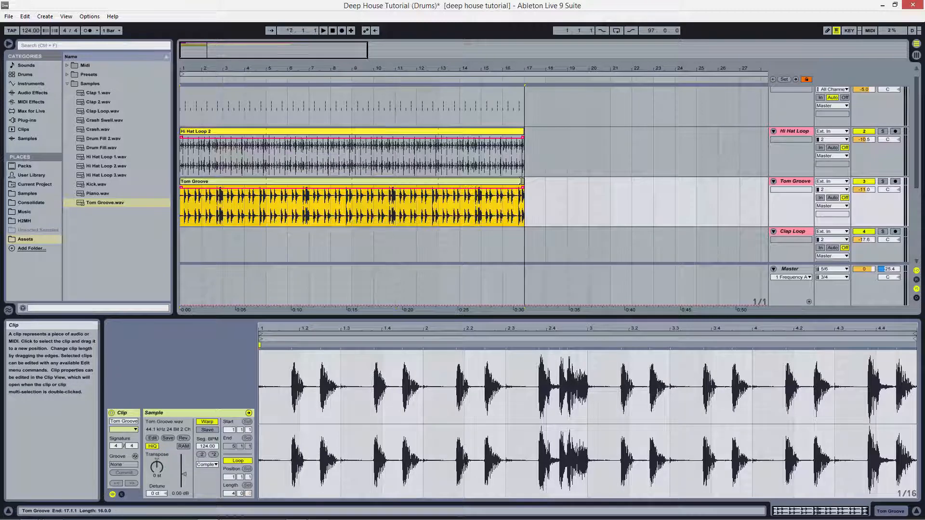
click(183, 218)
key(space)
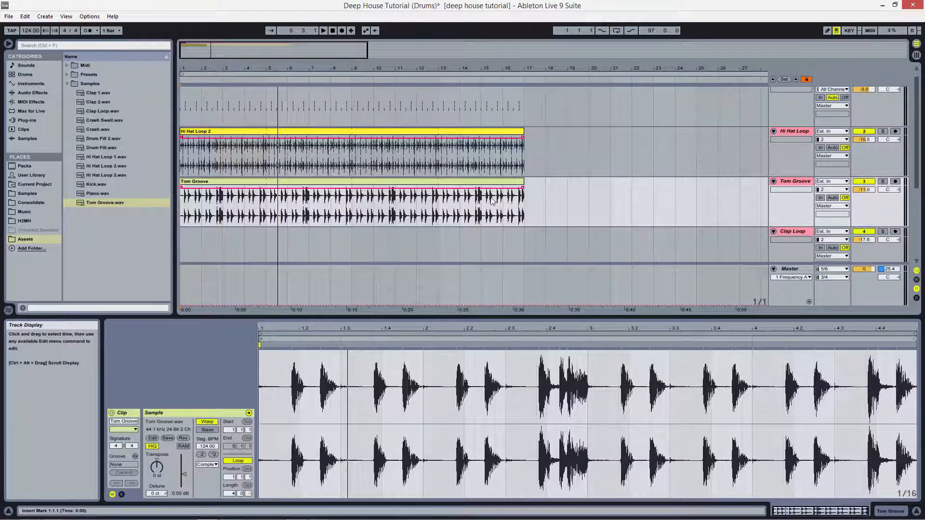
Place Clap Loop.wav at bar 1 of the Clap Loop track and extend it as a warped, looping clip to bar 17
scroll(492, 201, down, 3)
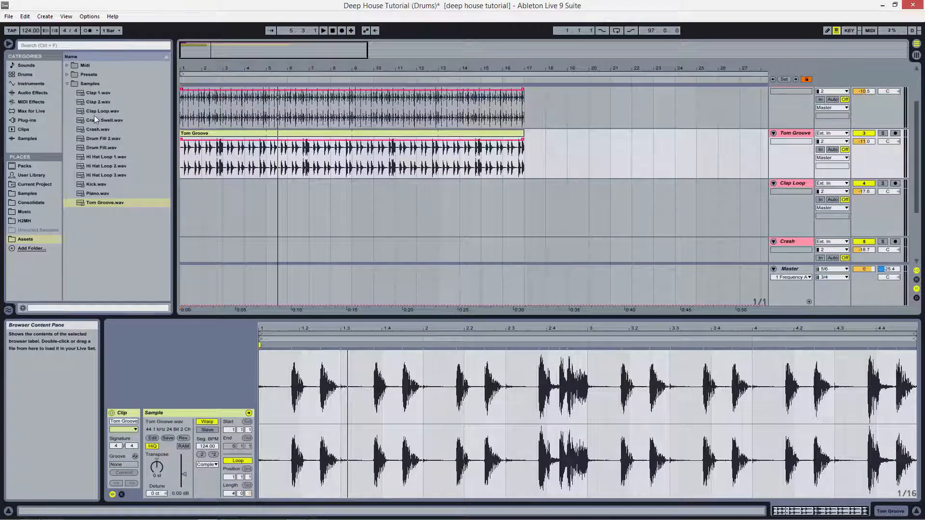
drag(93, 115, 281, 183)
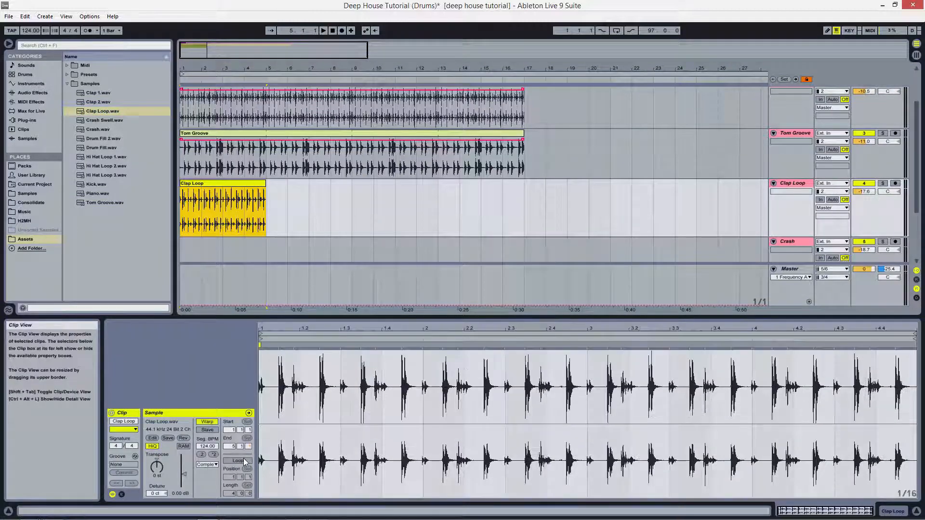
key(space)
drag(266, 183, 521, 185)
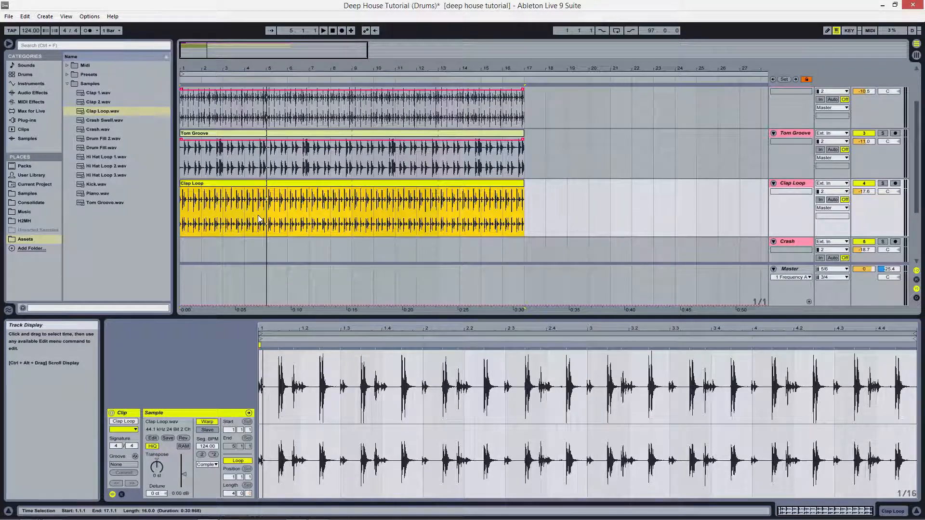
Place Crash.wav at bar 1 of the Crash track and play the full arrangement back
scroll(265, 202, down, 3)
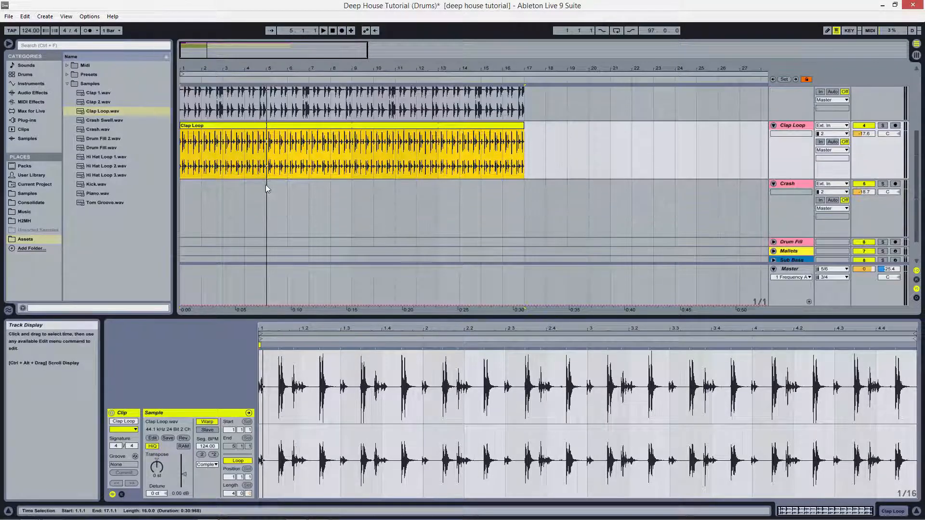
click(189, 216)
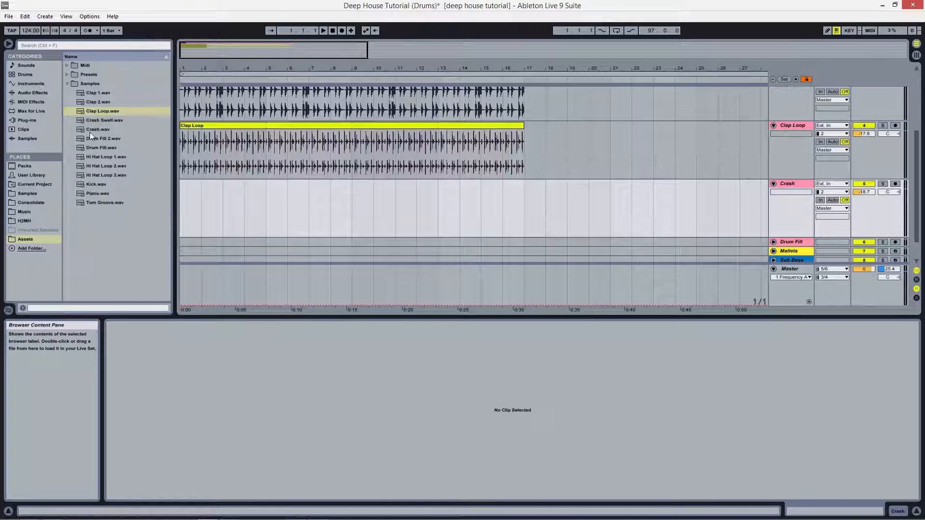
drag(90, 132, 184, 214)
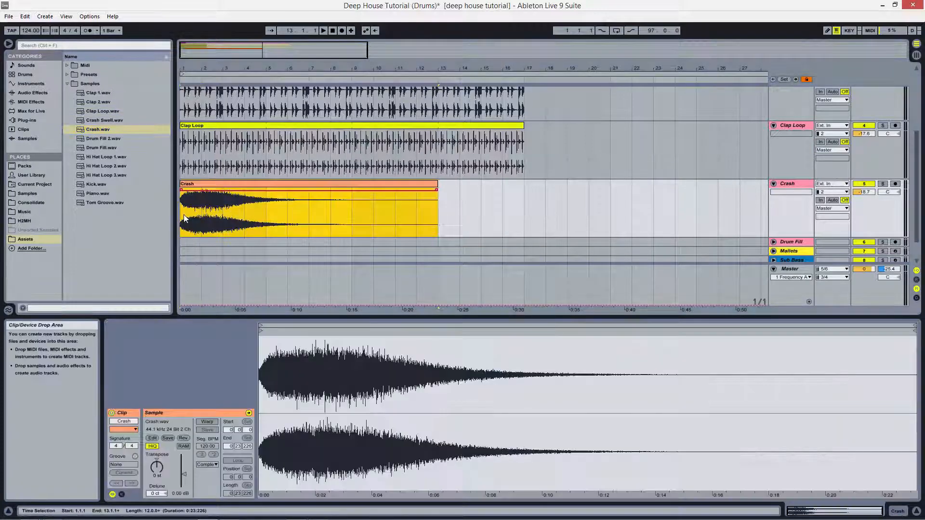
key(space)
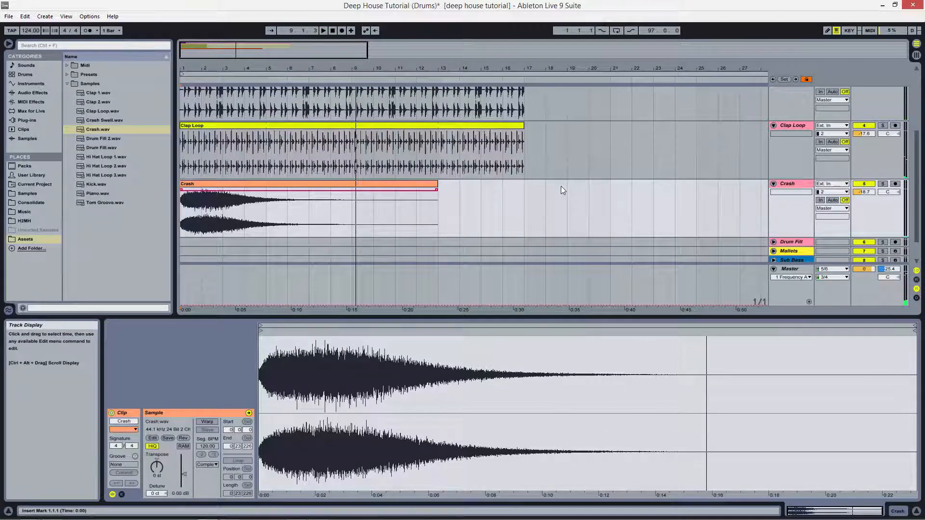
scroll(563, 198, up, 3)
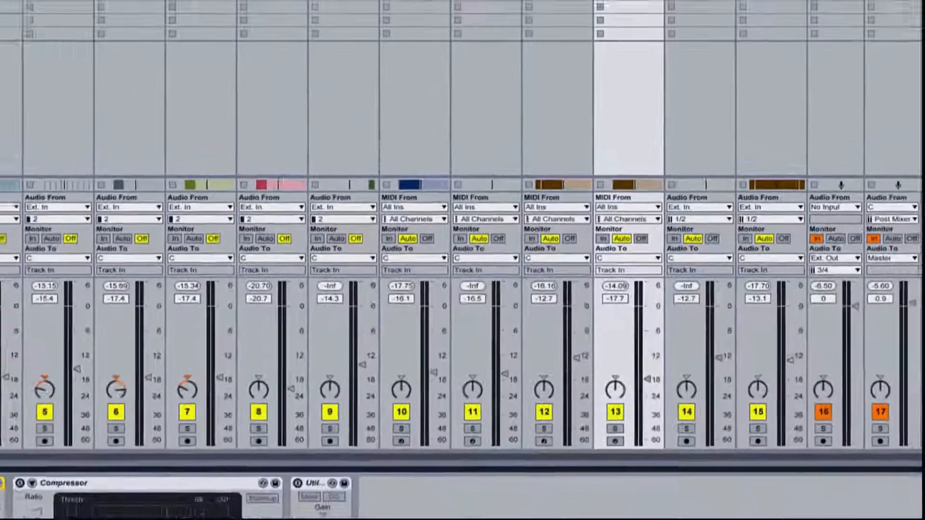
Open the Sylenth1 plug-in window from the 1 Sylenth1 track in the Show You set's arrangement
key(Tab)
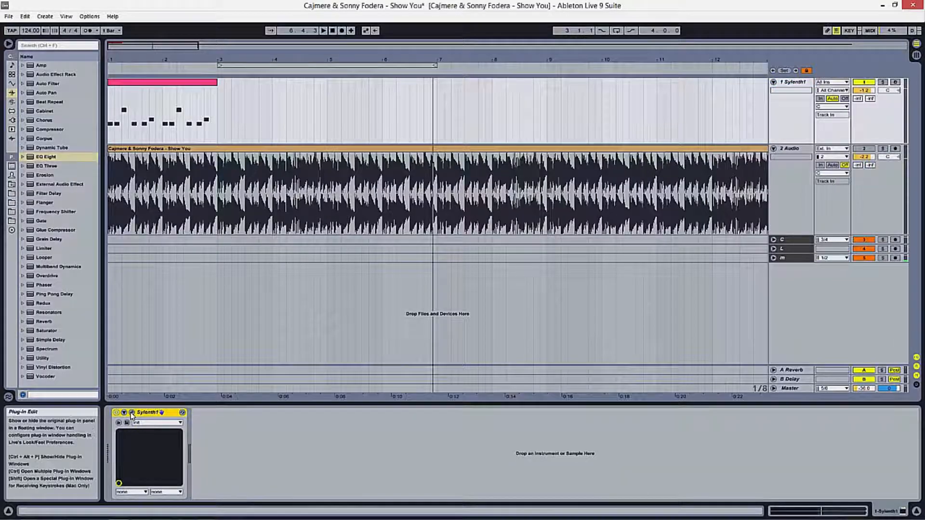
click(131, 412)
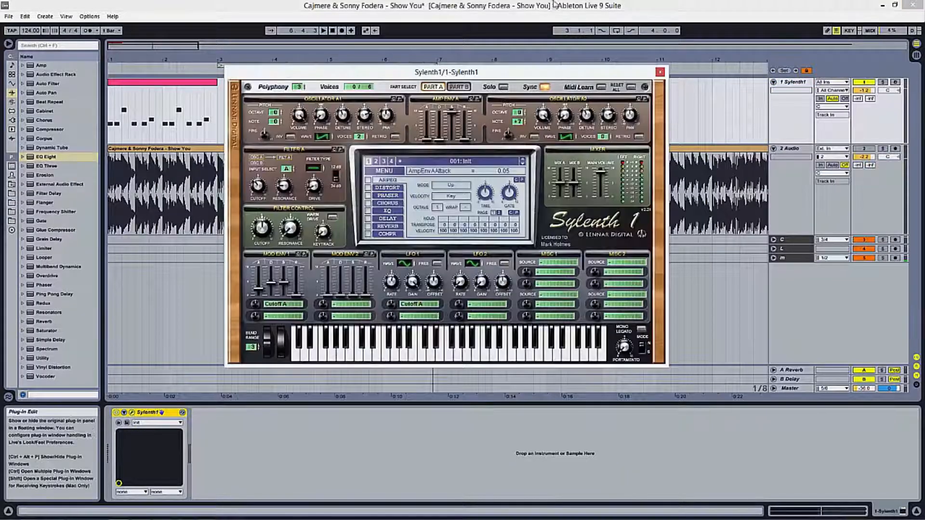